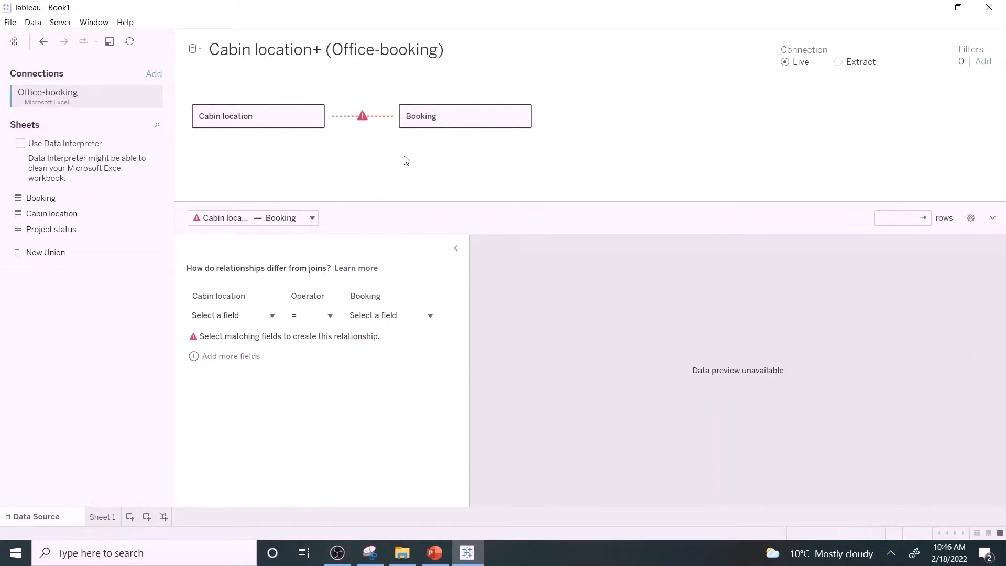
Step: Define the relationship between the Cabin location and Booking tables by matching Desk # to Spot #
mouse_move(363, 122)
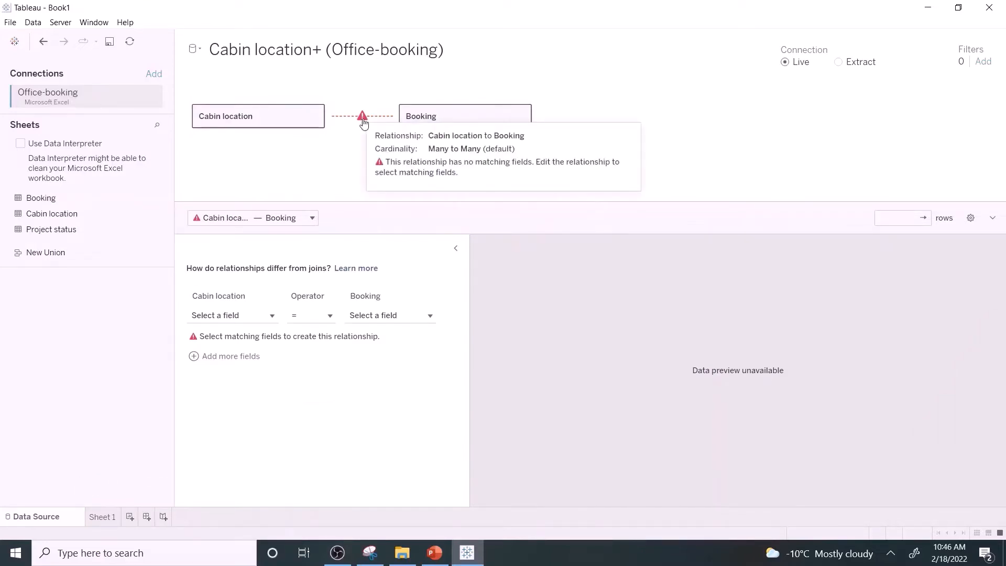
left_click(271, 316)
left_click(250, 354)
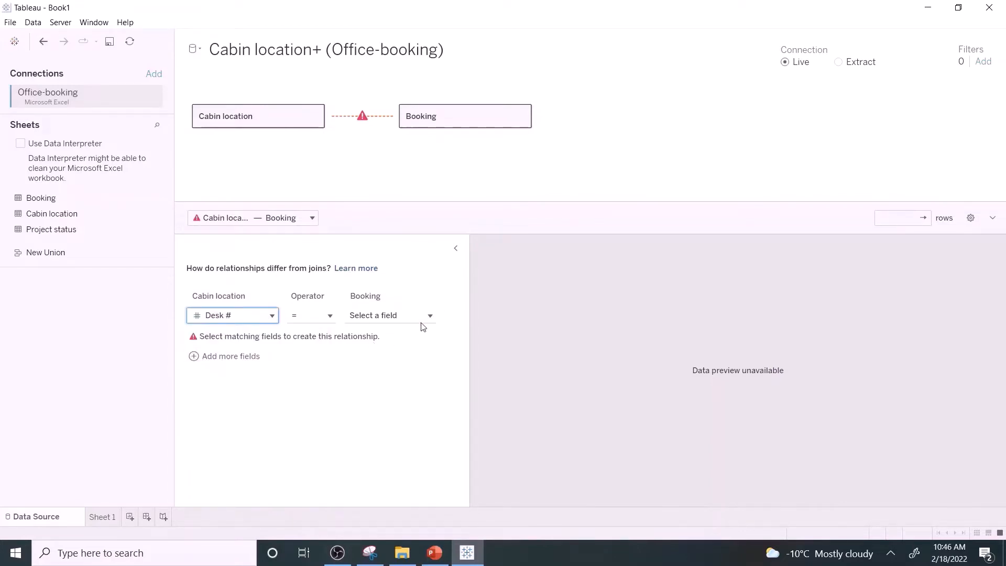
left_click(430, 315)
left_click(402, 353)
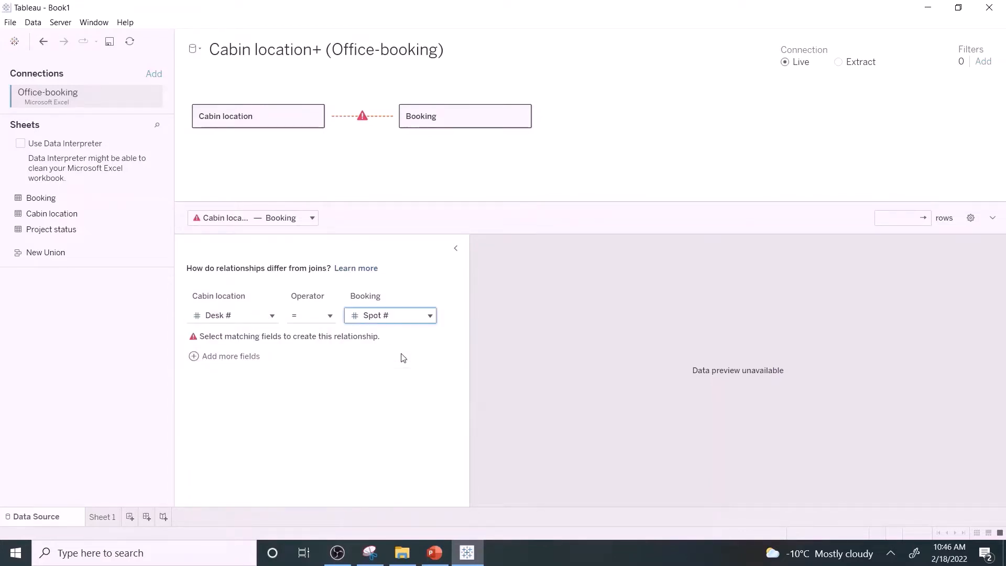
Step: Open the first worksheet and rename it Office Map
left_click(104, 516)
double_click(104, 516)
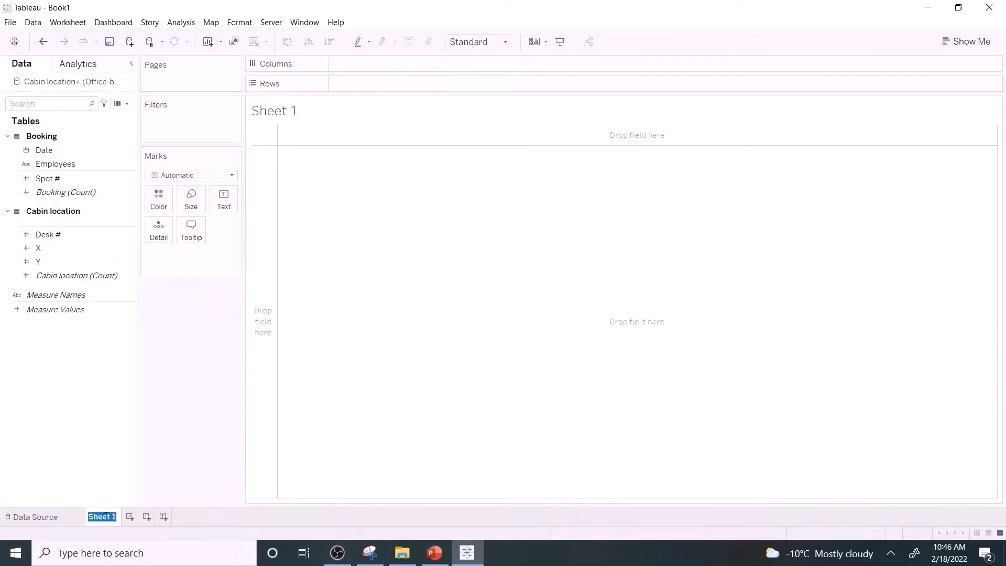
type("Off")
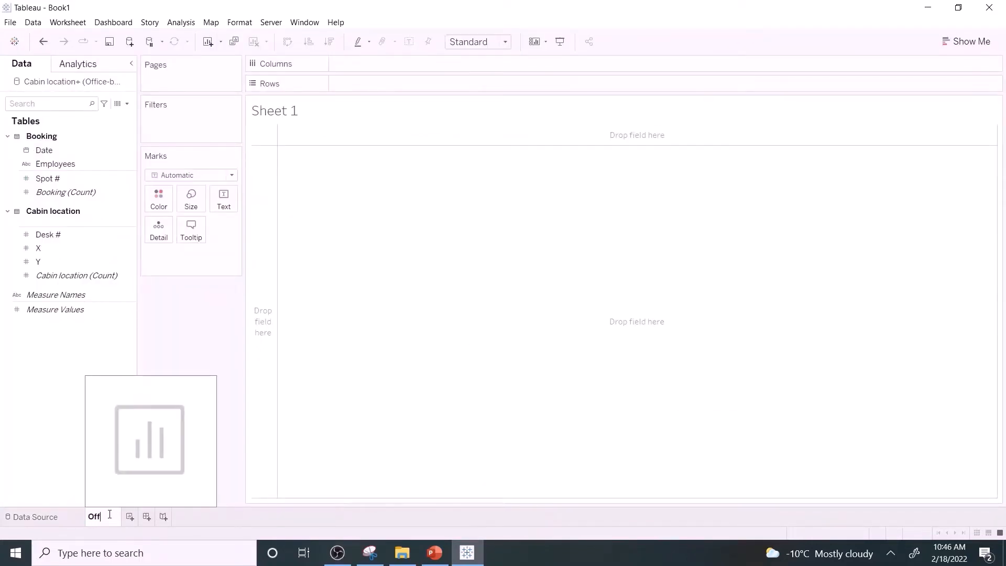
type("ice Map")
key("Return")
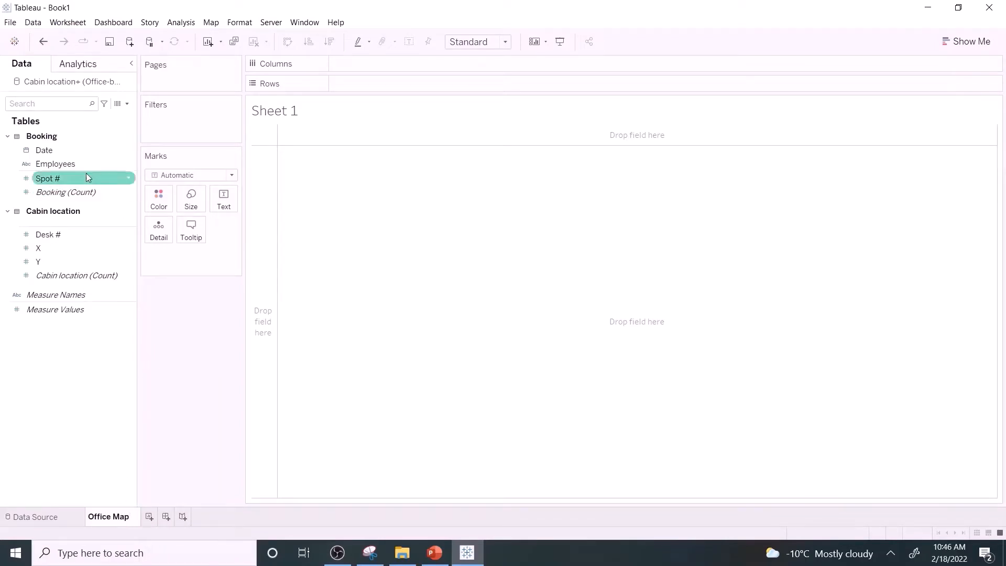
Step: Page the Office Map view by the Booking table's Date field, using the exact date
left_click_drag(84, 149, 177, 78)
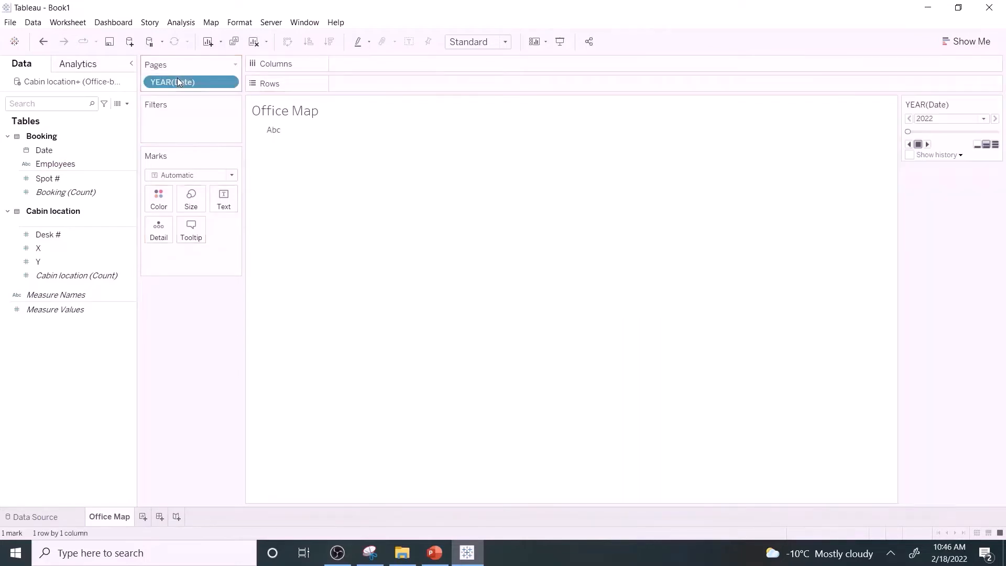
left_click(231, 84)
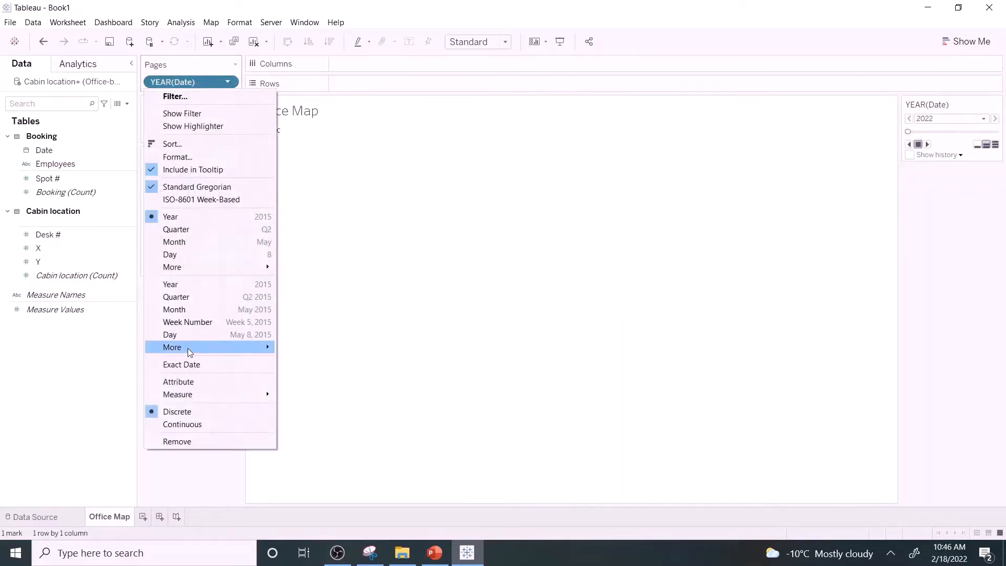
left_click(197, 365)
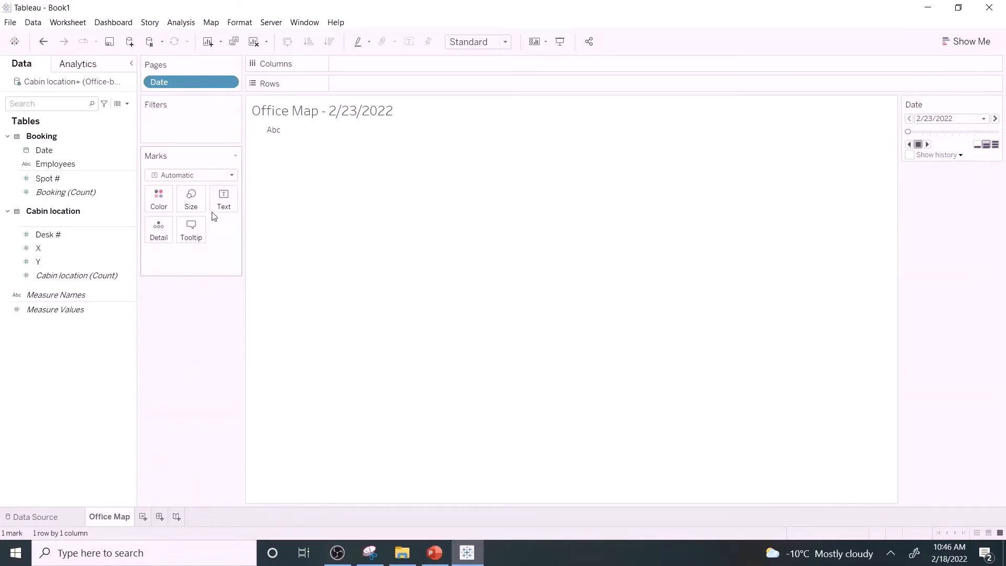
Step: Place X on the columns and Y on the rows, and convert both fields to dimensions
left_click_drag(38, 247, 383, 64)
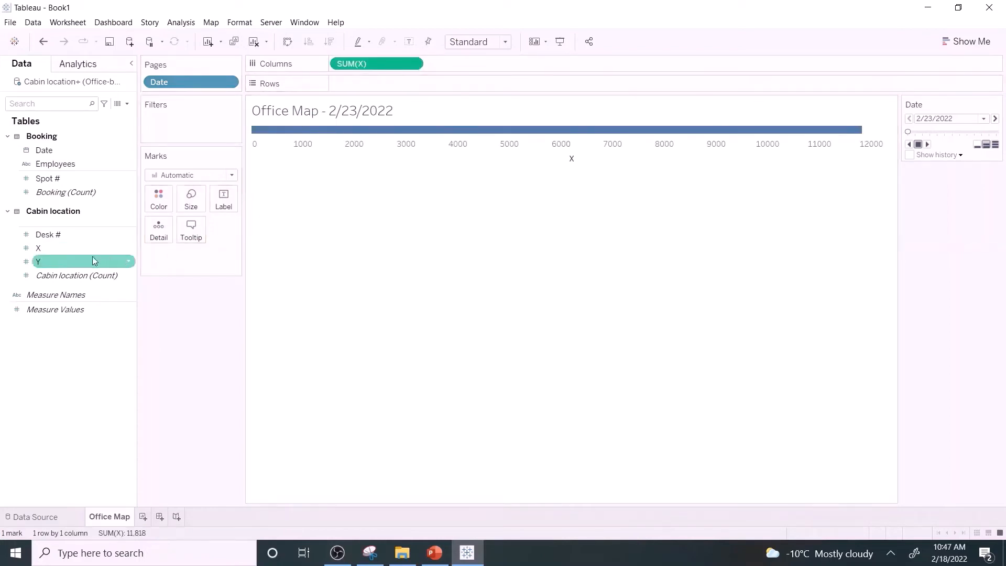
left_click_drag(68, 259, 381, 86)
left_click(418, 63)
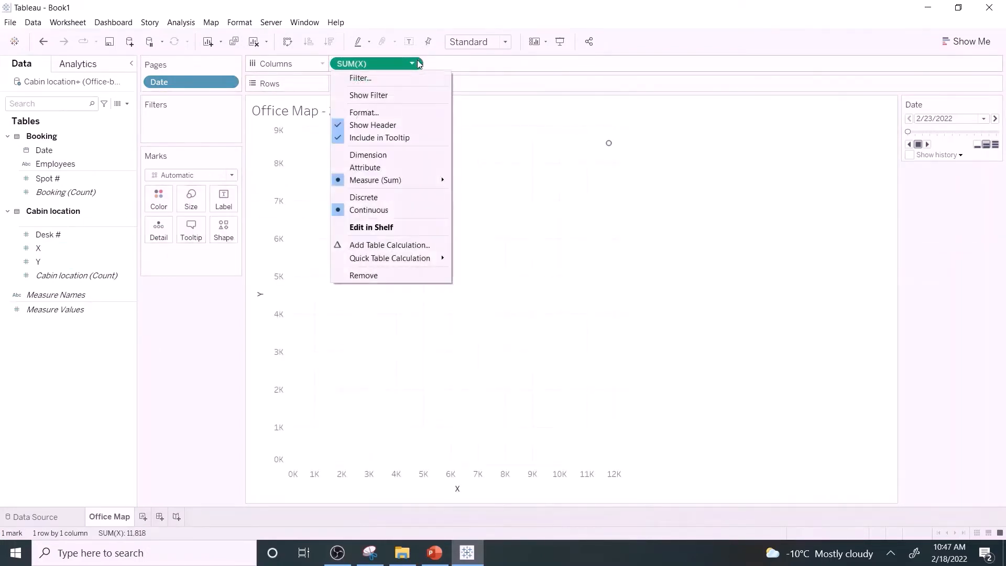
left_click(382, 155)
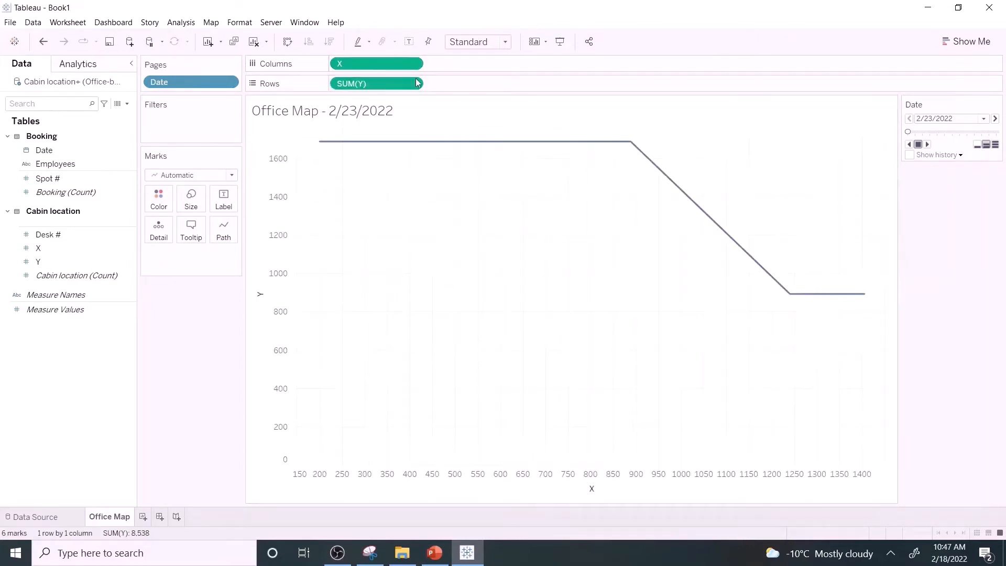
left_click(418, 83)
left_click(374, 176)
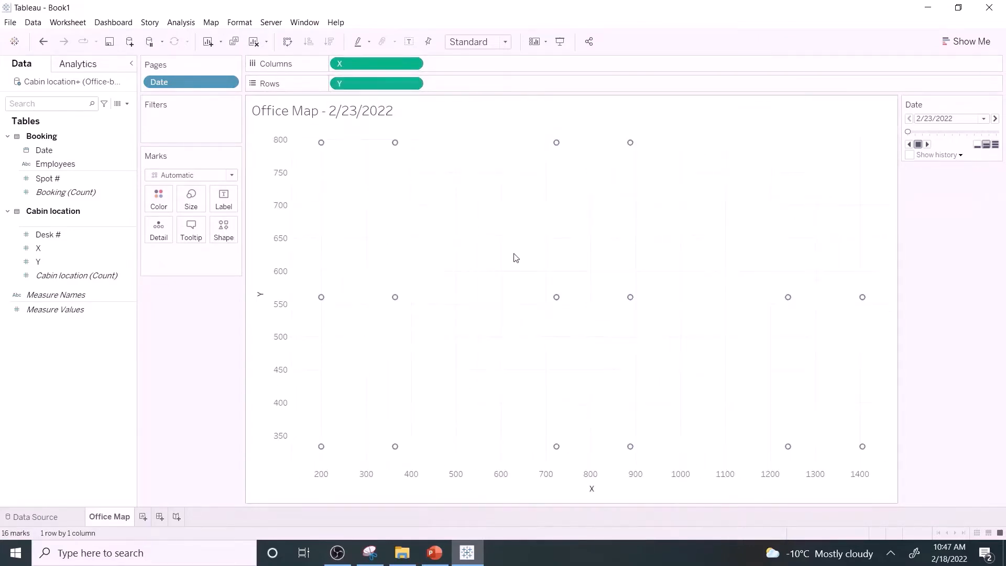
Step: Add the Office layout.jpg file as a background image for the Office Map sheet
left_click(211, 22)
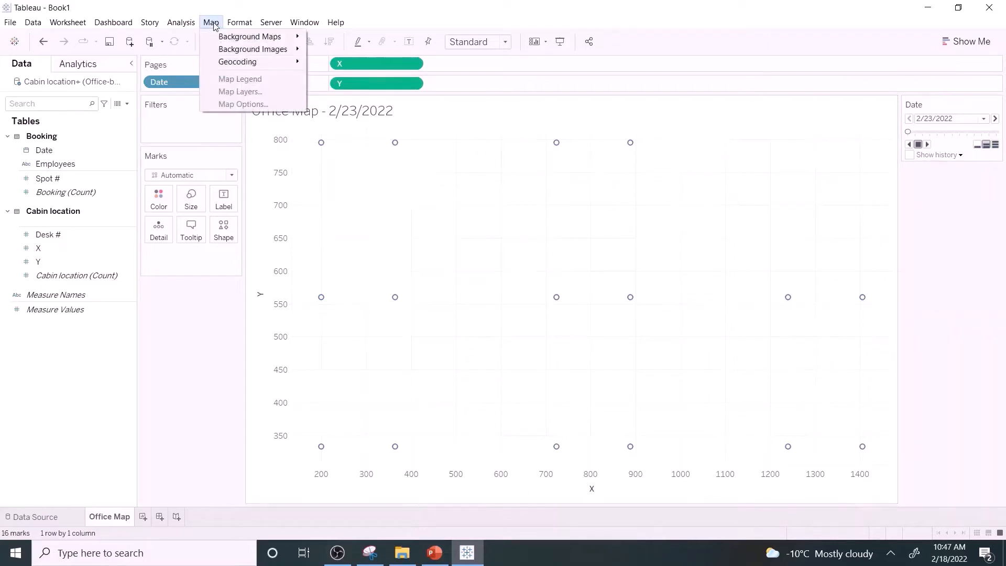
mouse_move(239, 48)
left_click(357, 48)
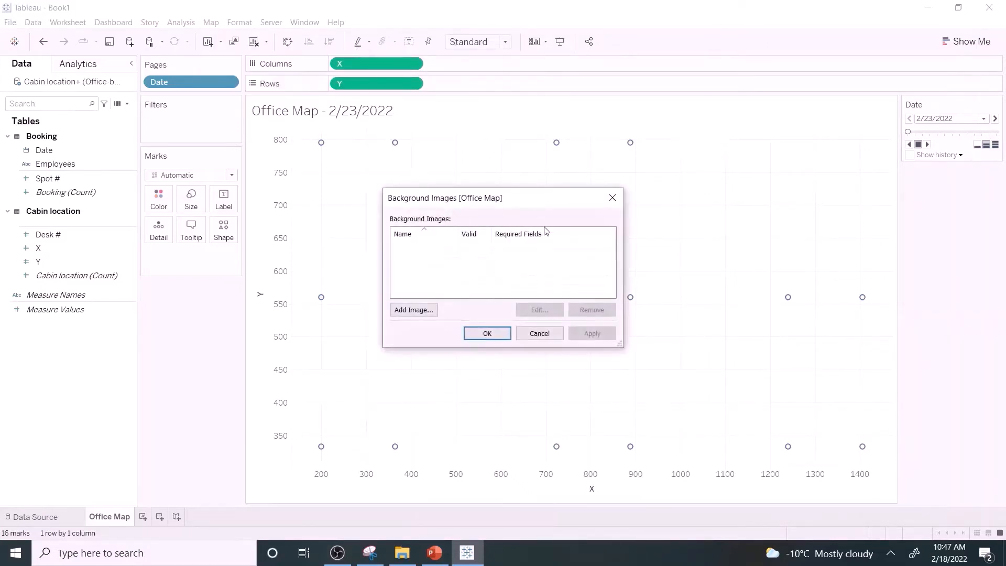
left_click(437, 308)
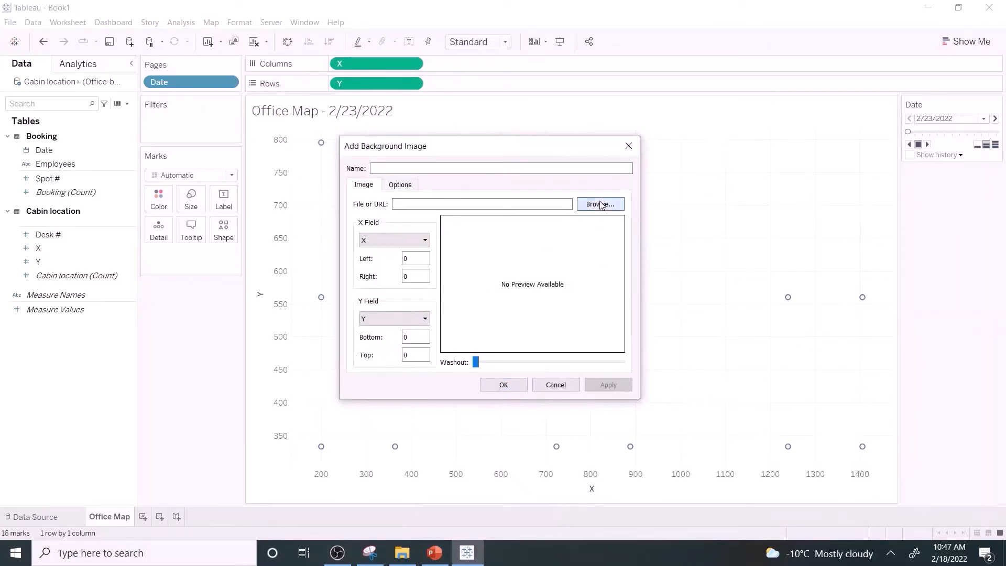
left_click(601, 204)
left_click(602, 205)
left_click(890, 519)
Step: Set the background image's right X extent to 1600 and its top Y extent, and apply it to the view
left_click(410, 277)
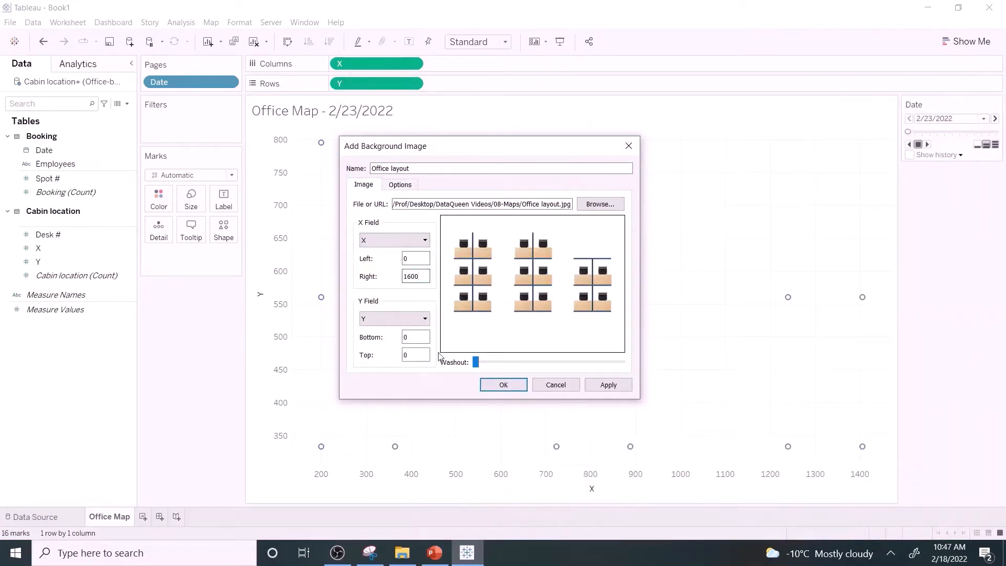
left_click(423, 356)
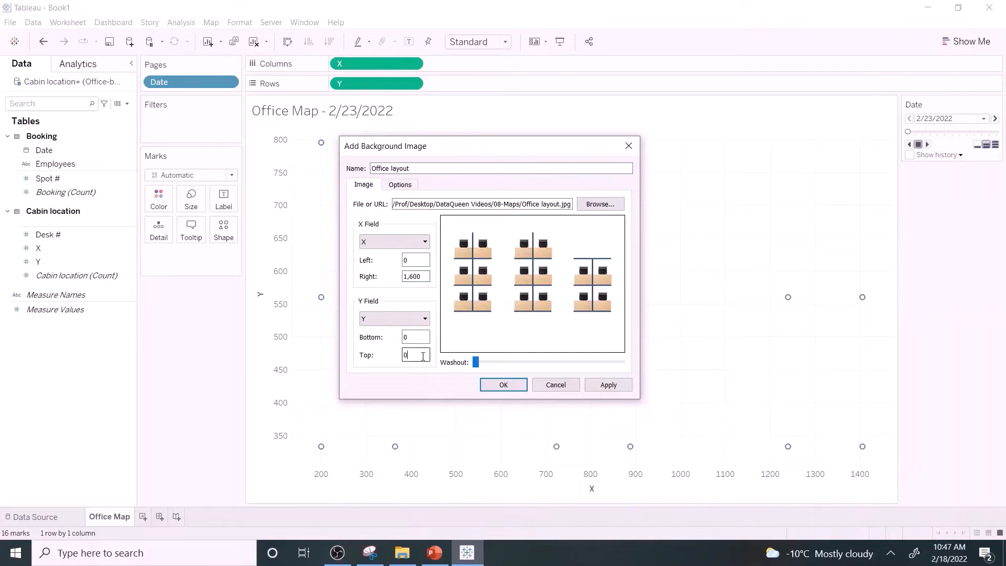
left_click(503, 384)
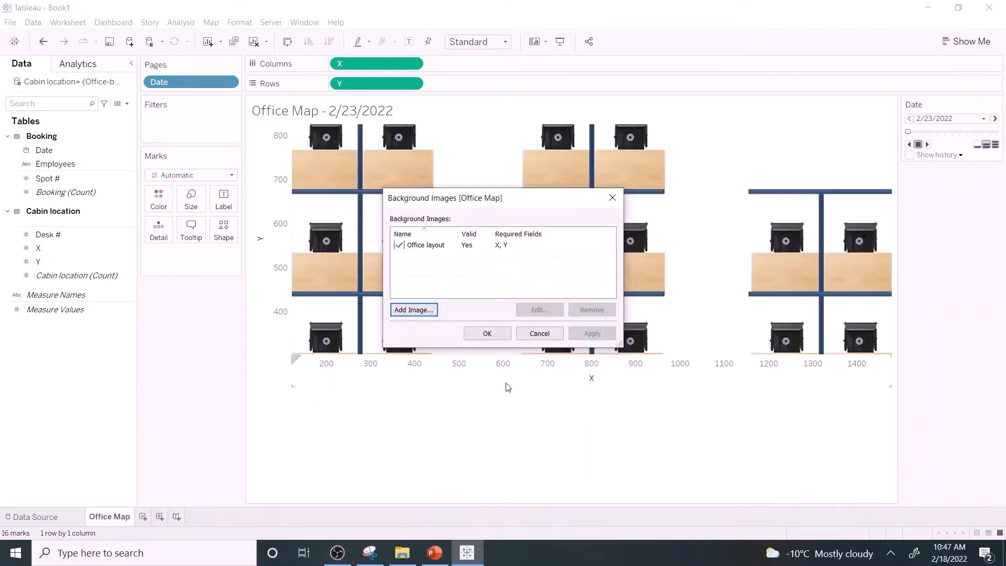
left_click(488, 334)
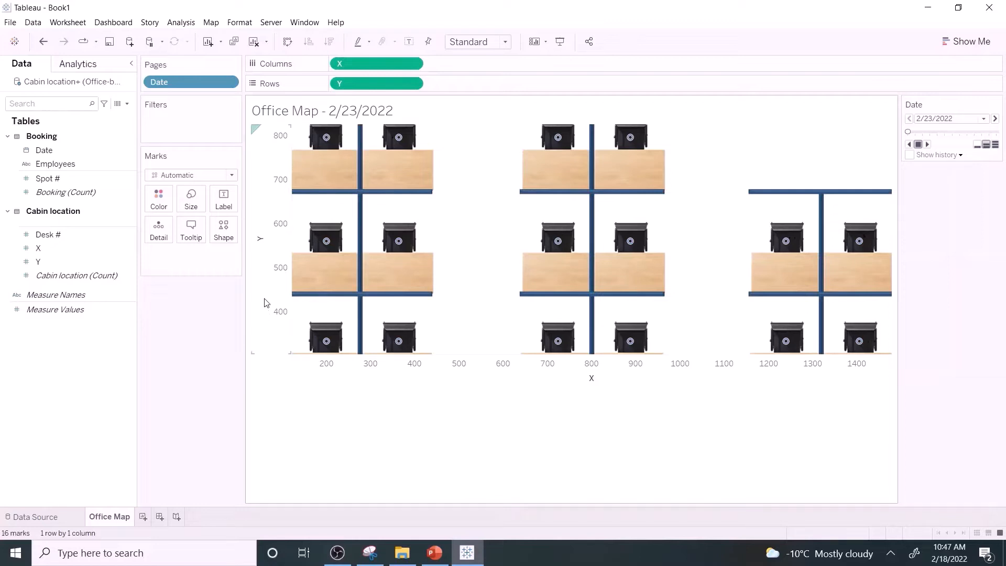
Step: Fix the Y axis range from 0 to 900
double_click(276, 309)
left_click(374, 173)
double_click(536, 222)
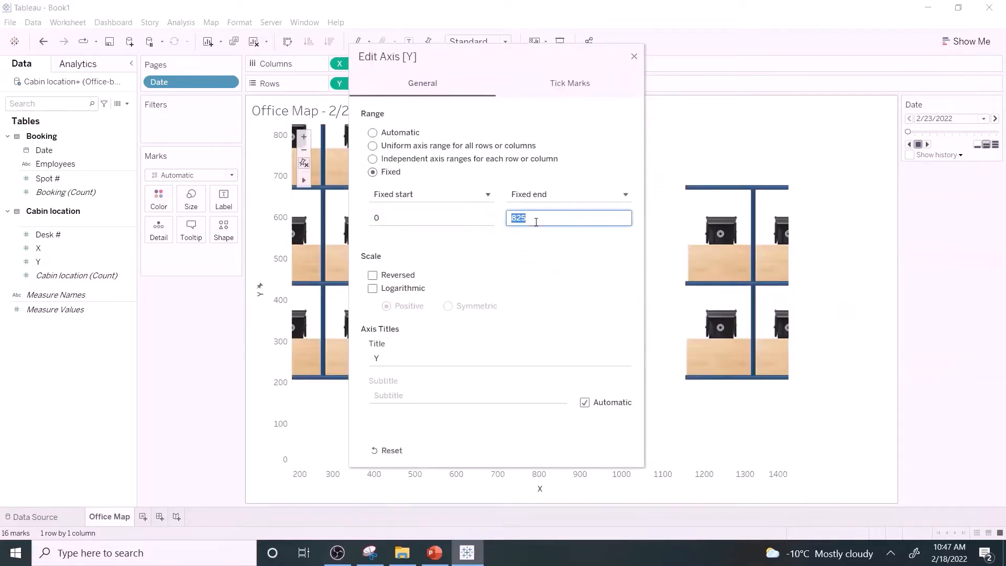
type("900")
left_click(634, 56)
Step: Fix the X axis range from 0 to 1600
double_click(516, 475)
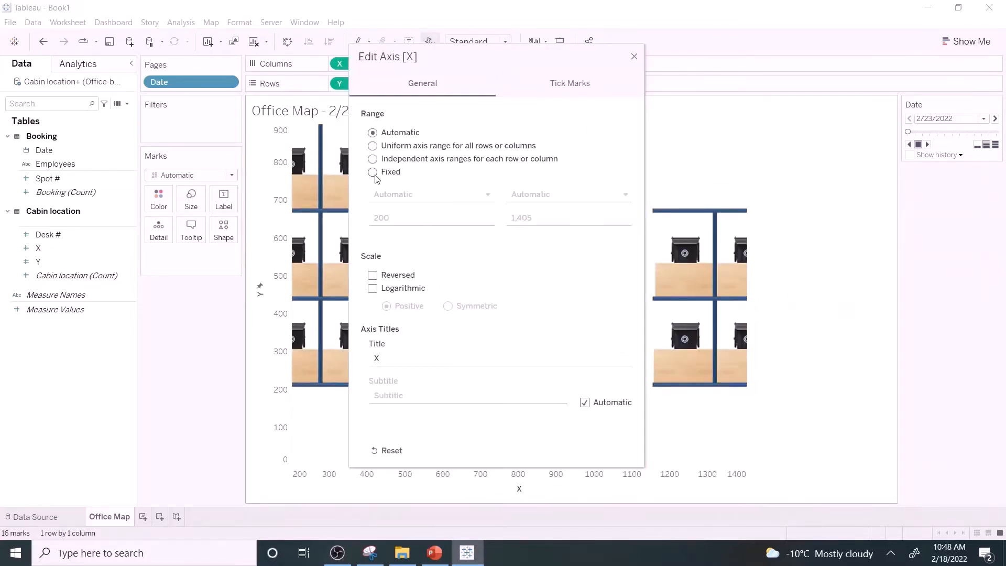
left_click(373, 172)
type("0")
key("Tab")
type("1600")
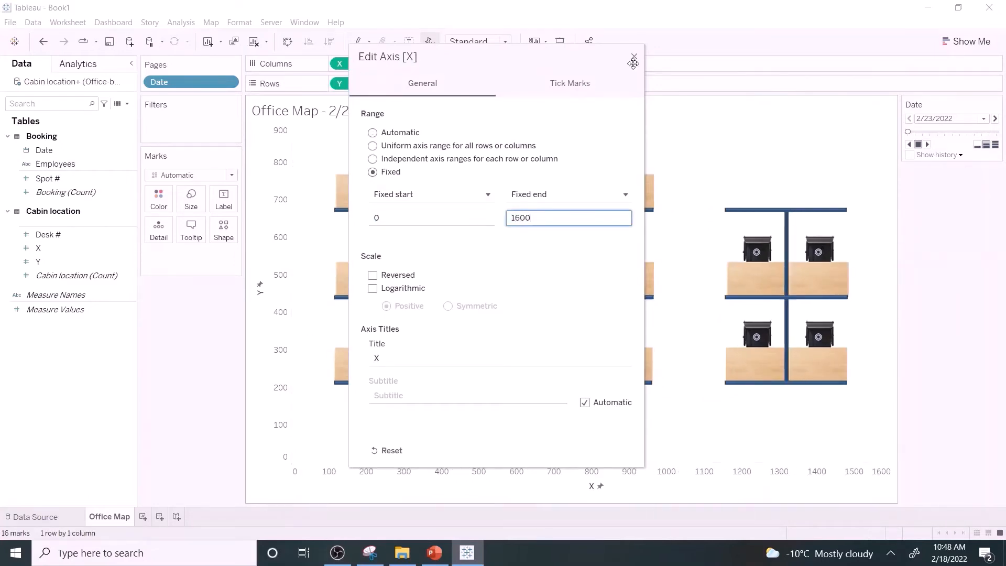
left_click(372, 132)
left_click(373, 172)
key("Escape")
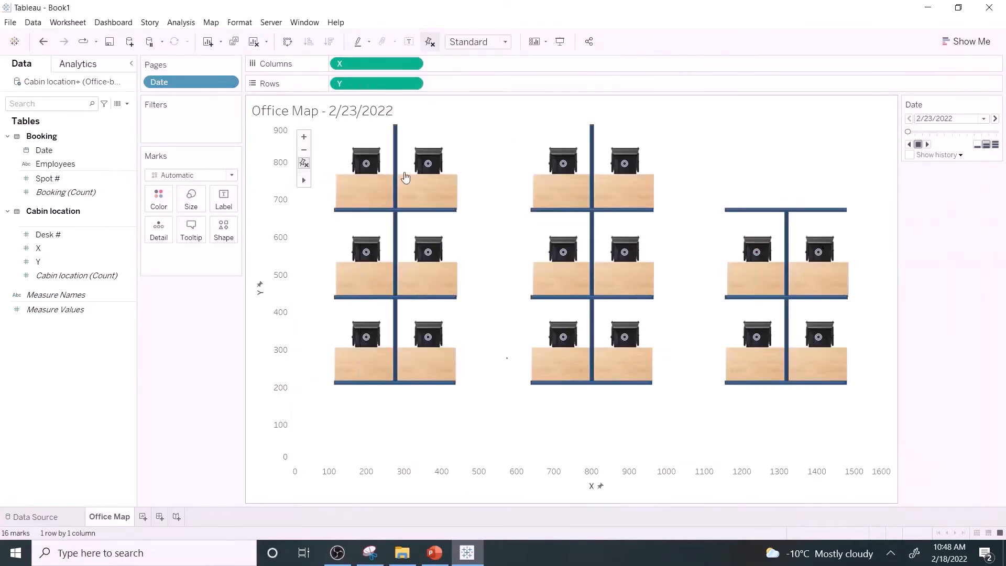
Step: Change the desk marks to filled stars and enlarge them to cover most of each chair
left_click(224, 230)
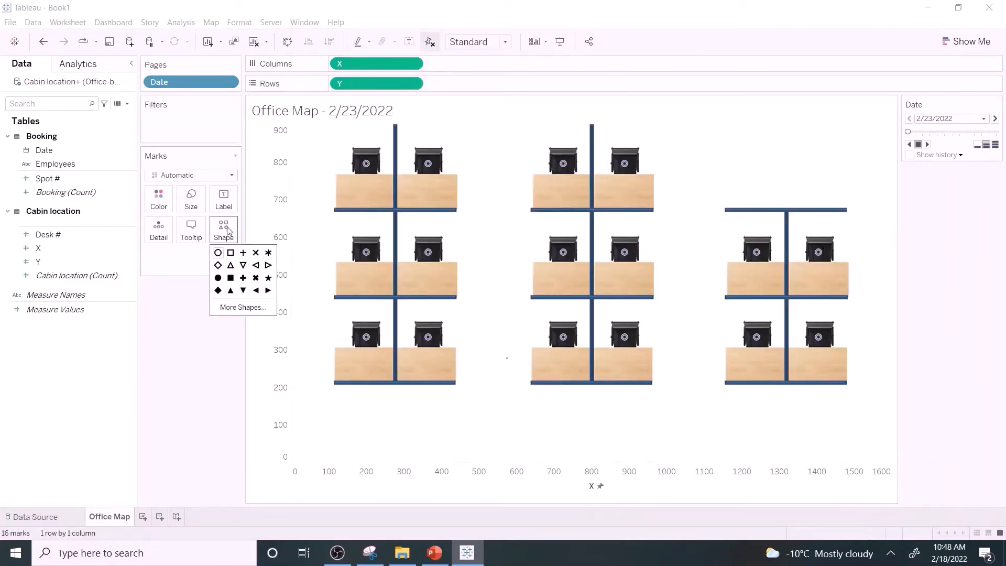
left_click(269, 277)
left_click(191, 199)
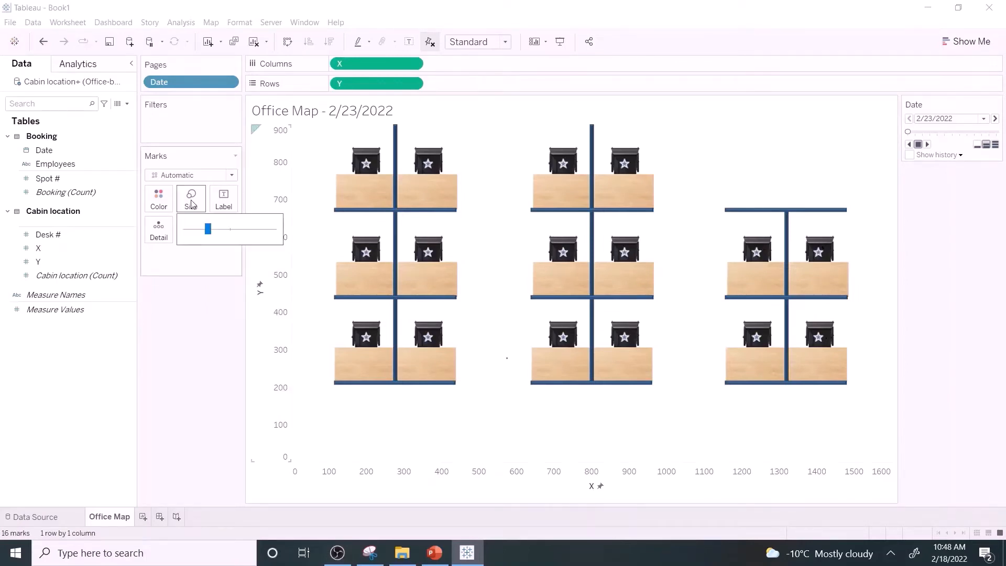
left_click_drag(208, 229, 245, 232)
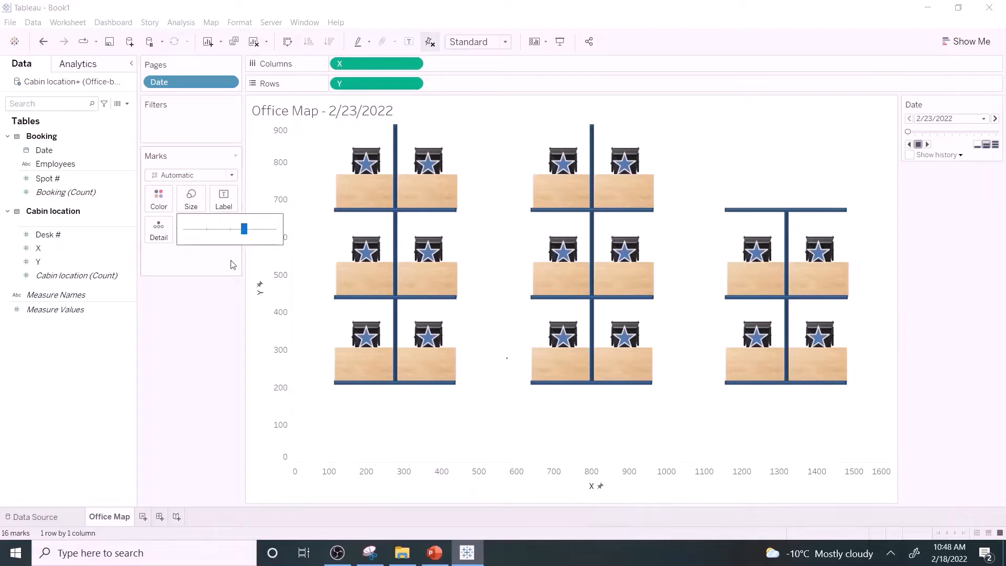
left_click(205, 293)
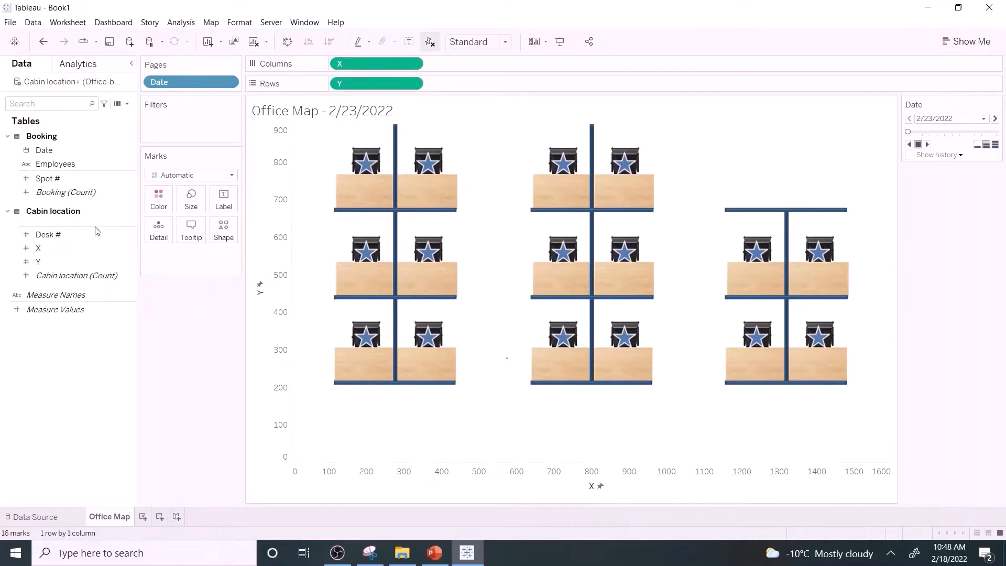
Step: Label the star marks with the Employees field and make the label text larger and bold
left_click(67, 162)
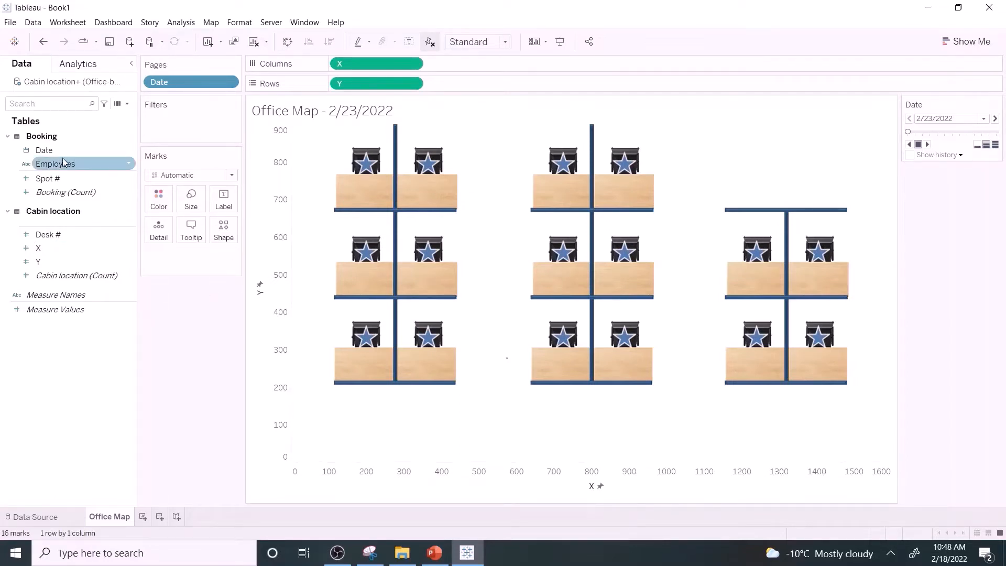
left_click_drag(63, 162, 222, 198)
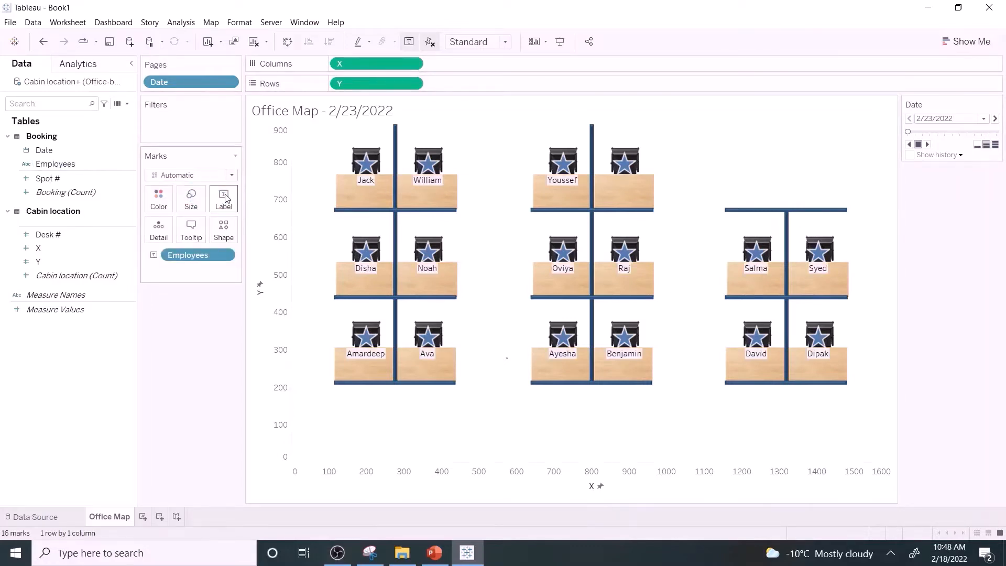
left_click(224, 199)
left_click(329, 257)
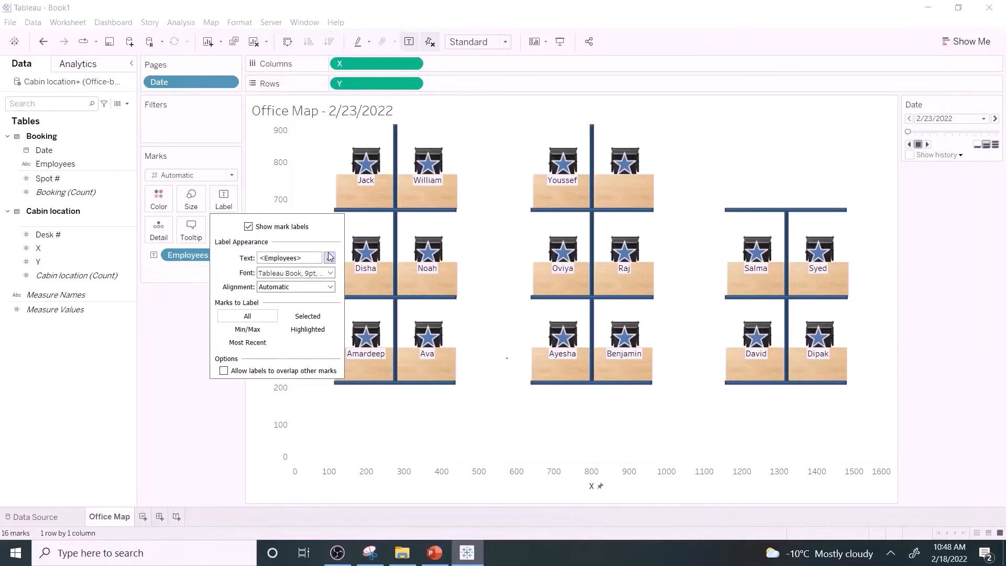
left_click_drag(525, 226, 482, 225)
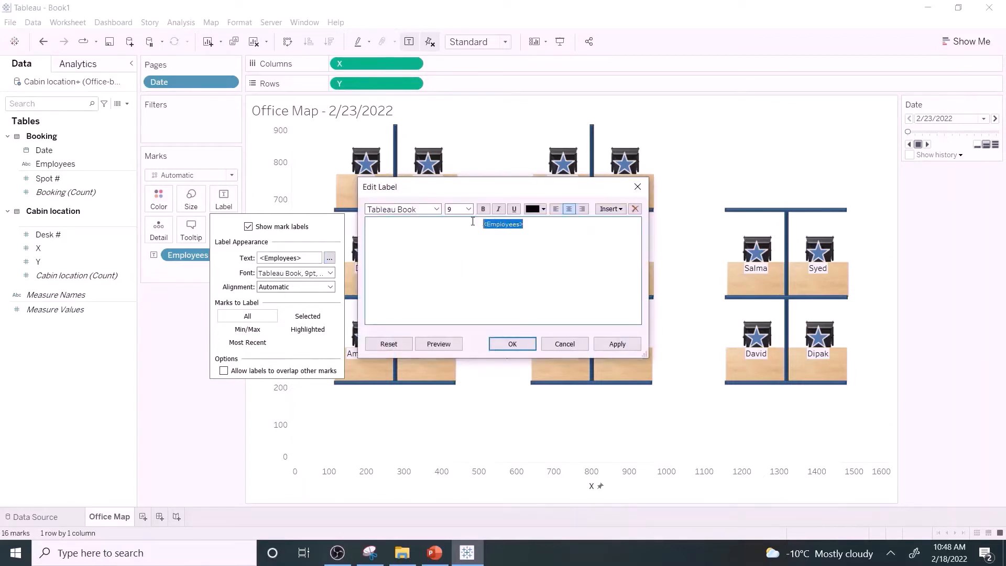
left_click(469, 209)
left_click(456, 244)
left_click(512, 344)
left_click(165, 370)
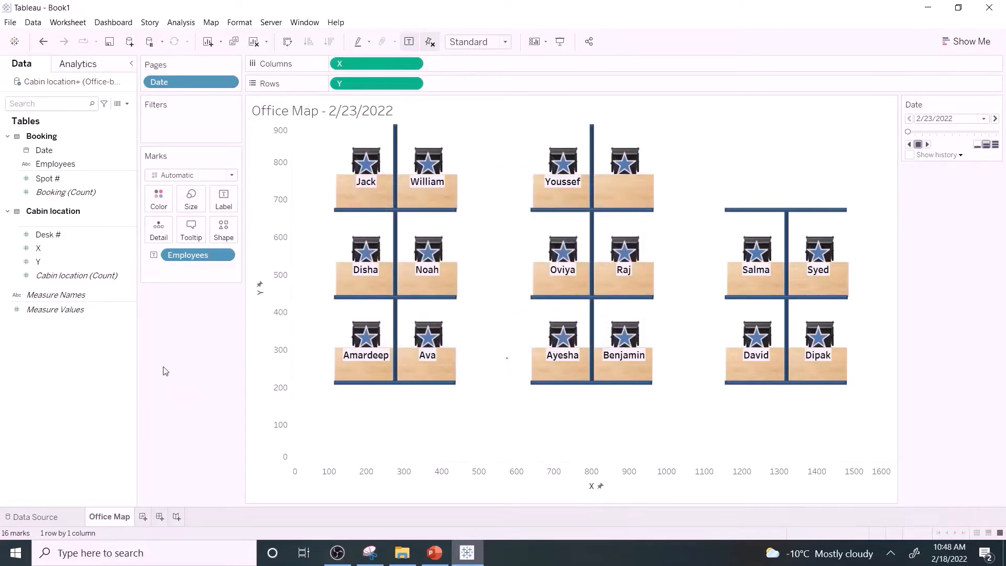
Step: Filter the view by the Employees field, excluding the Null value
mouse_move(624, 174)
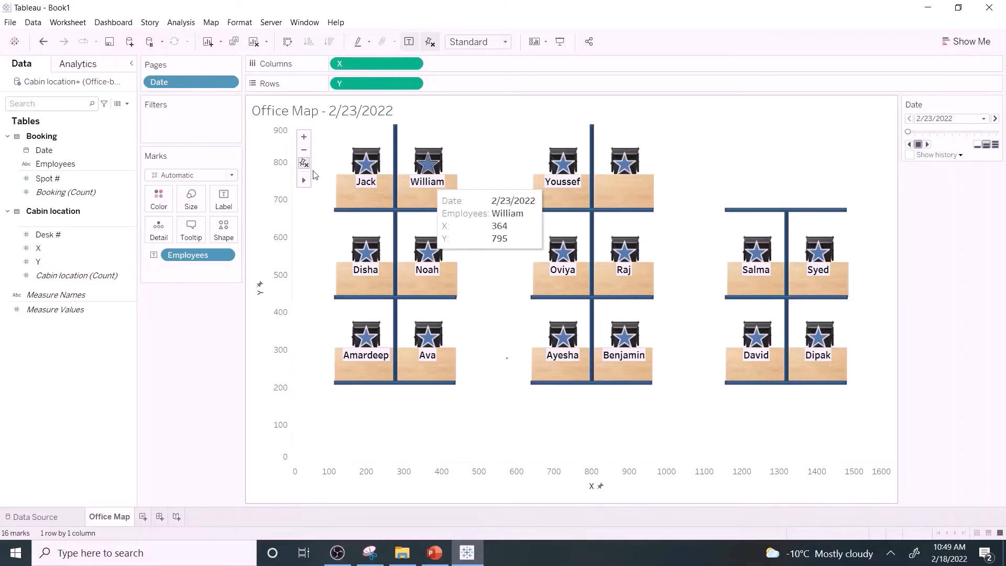
left_click_drag(68, 163, 176, 126)
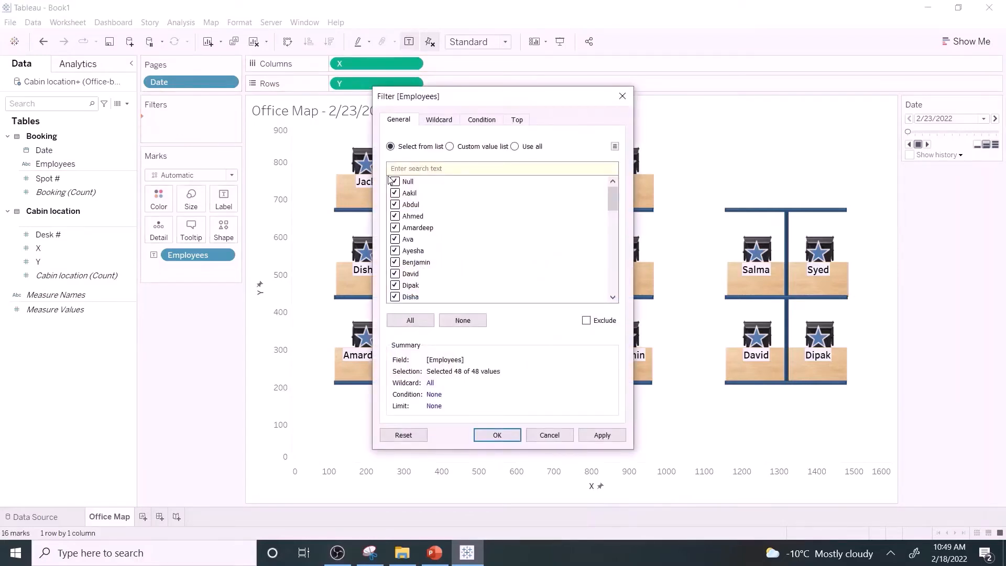
left_click(395, 181)
left_click(494, 436)
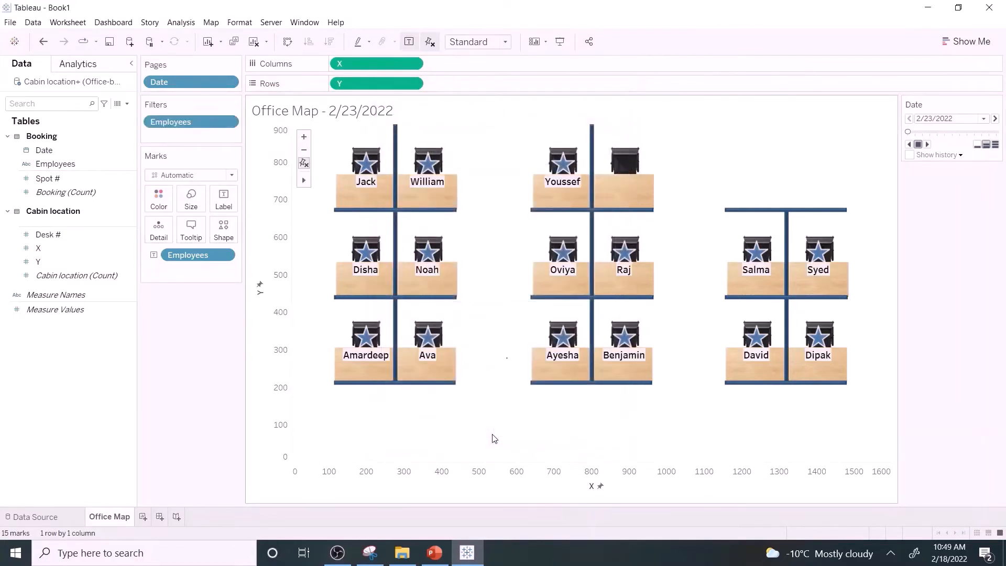
Step: Hide the headers of both the Y axis and the X axis
right_click(278, 332)
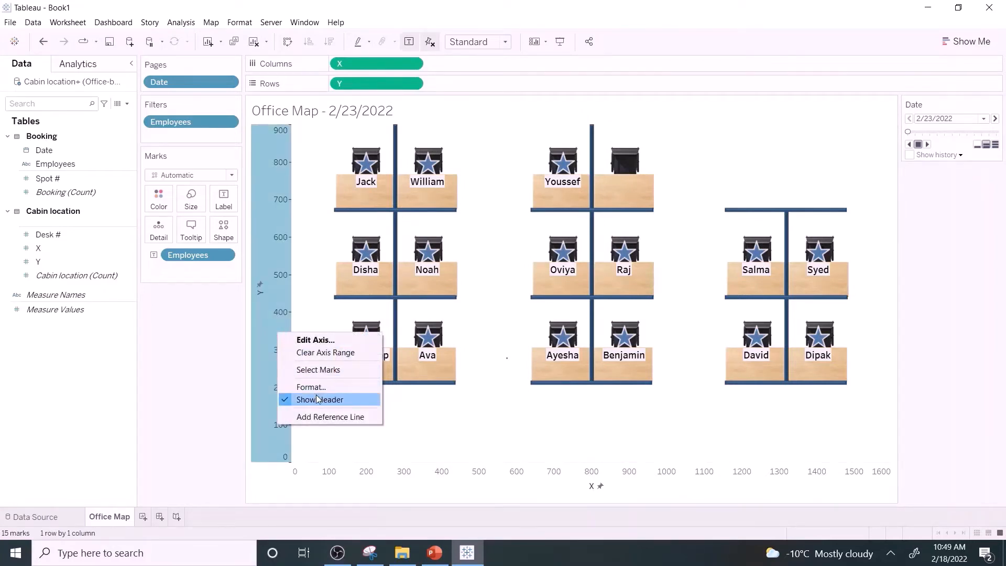
left_click(318, 400)
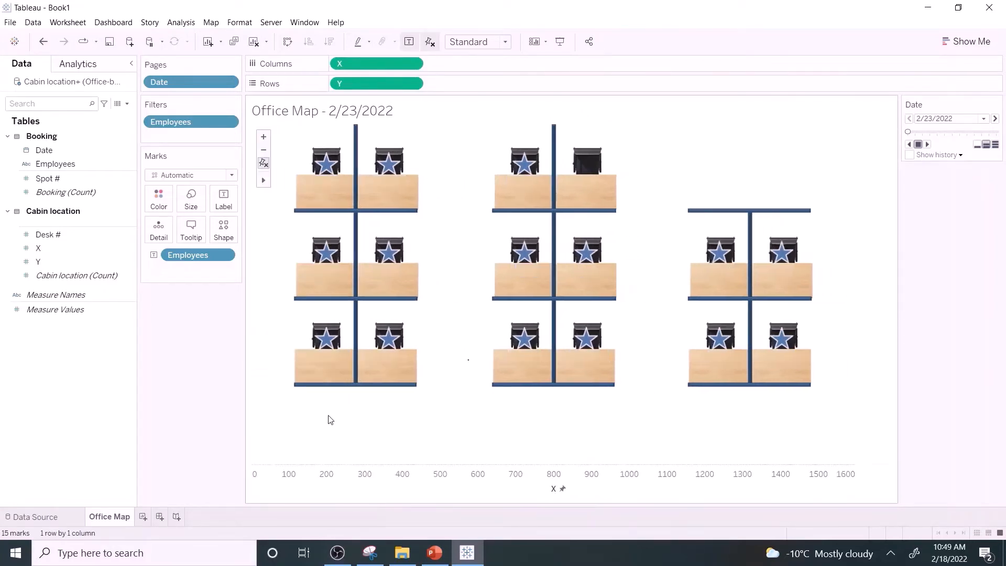
right_click(445, 474)
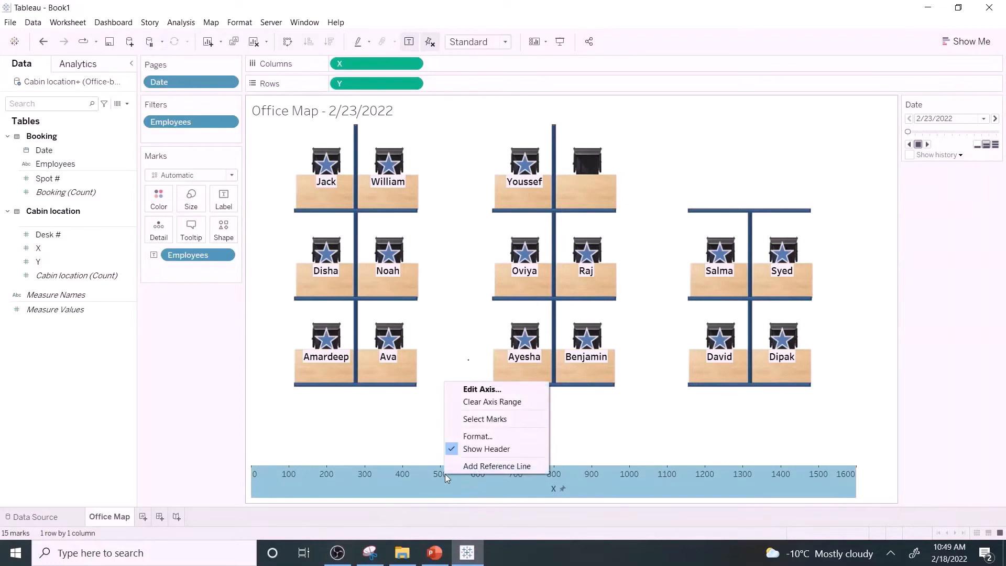
left_click(475, 450)
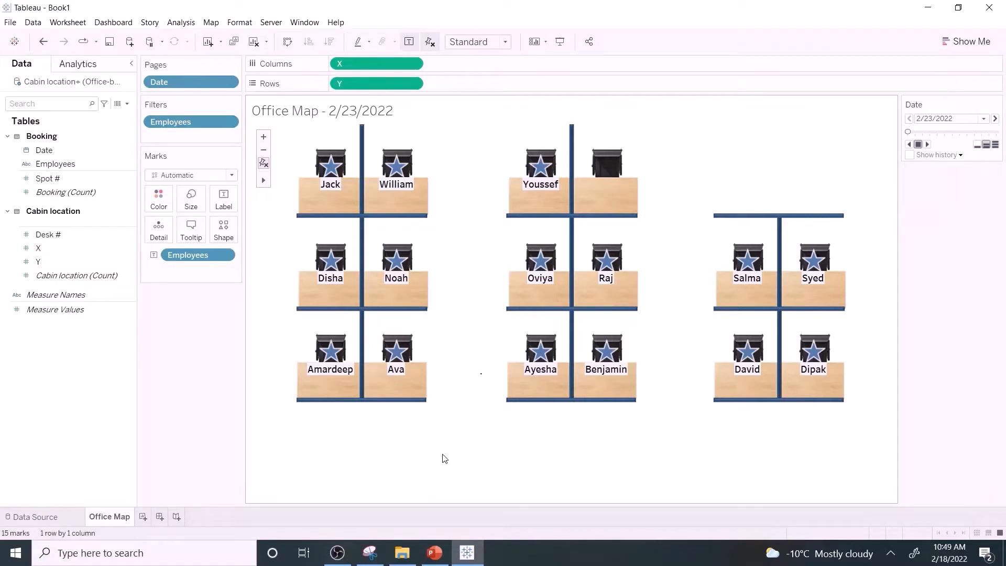
Step: Change the Date field on Pages to a custom date with Month / Day / Year detail
left_click(227, 82)
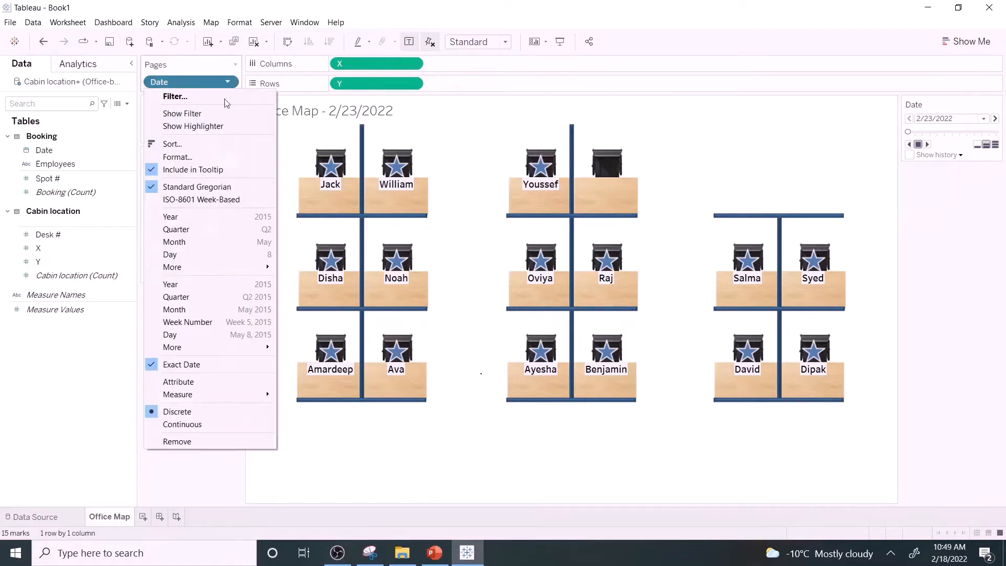
left_click(299, 349)
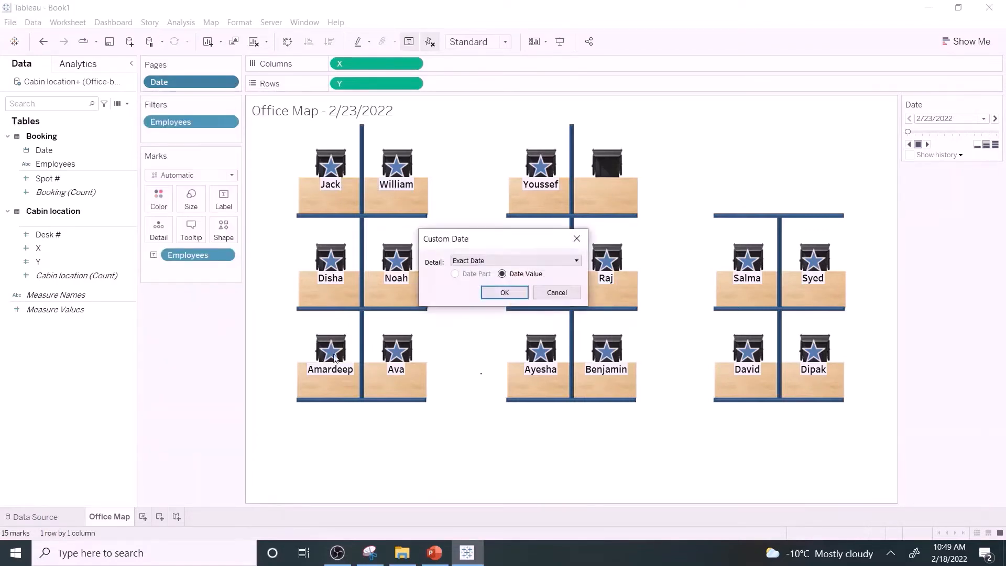
left_click(564, 261)
left_click(502, 338)
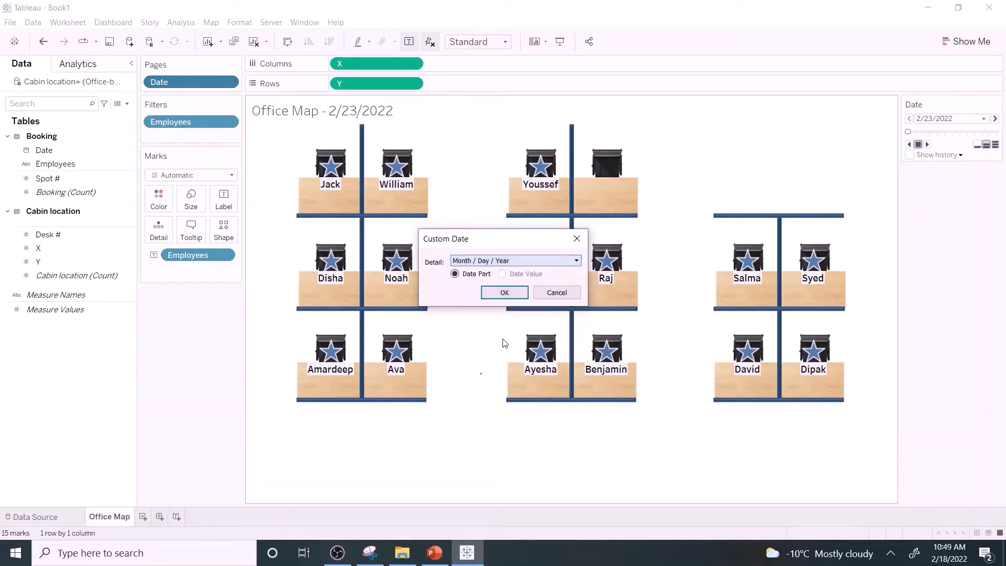
left_click(506, 291)
Step: Format the page name in the sheet title as size 20, bold and dark blue
double_click(356, 111)
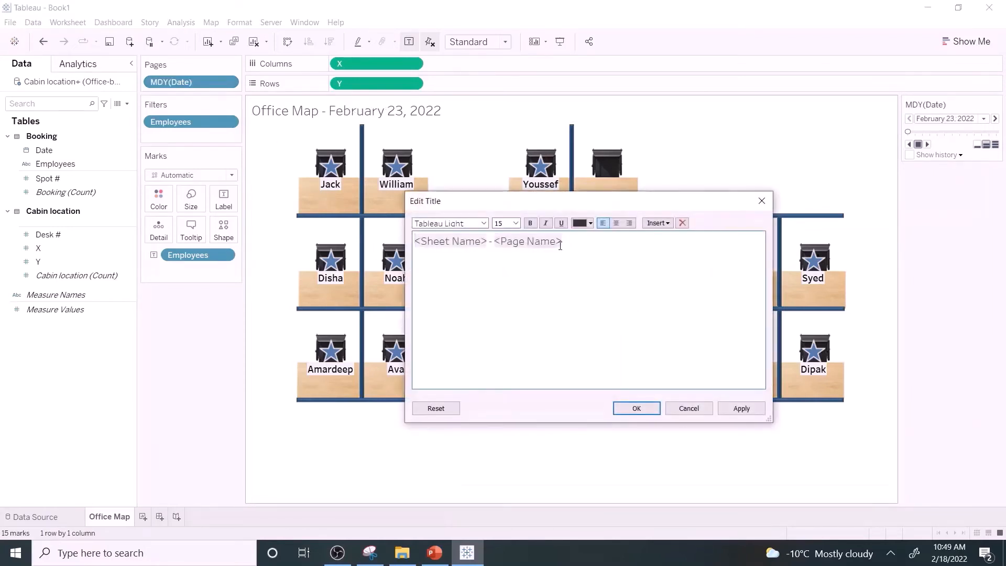
left_click_drag(562, 241, 491, 241)
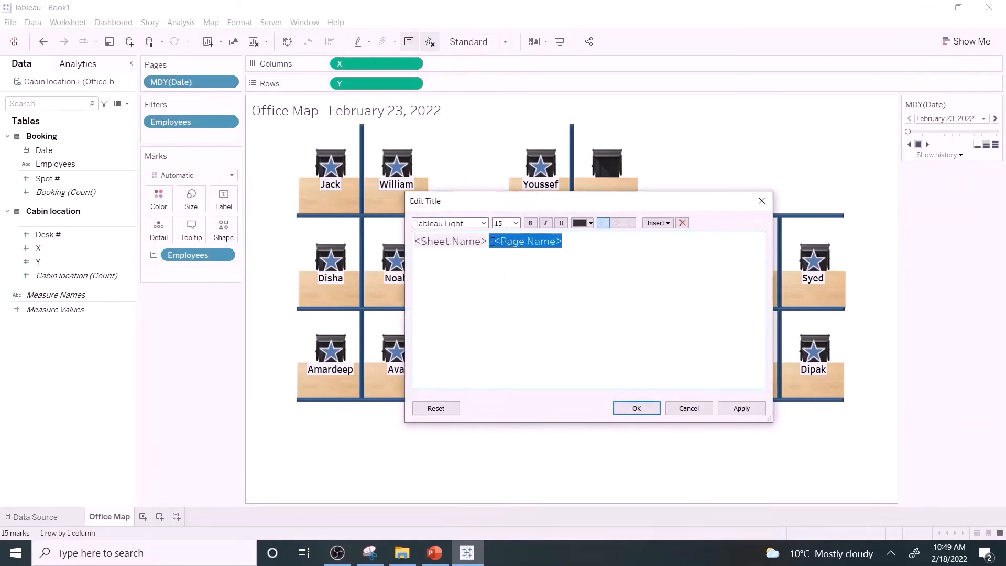
left_click(516, 223)
left_click(503, 309)
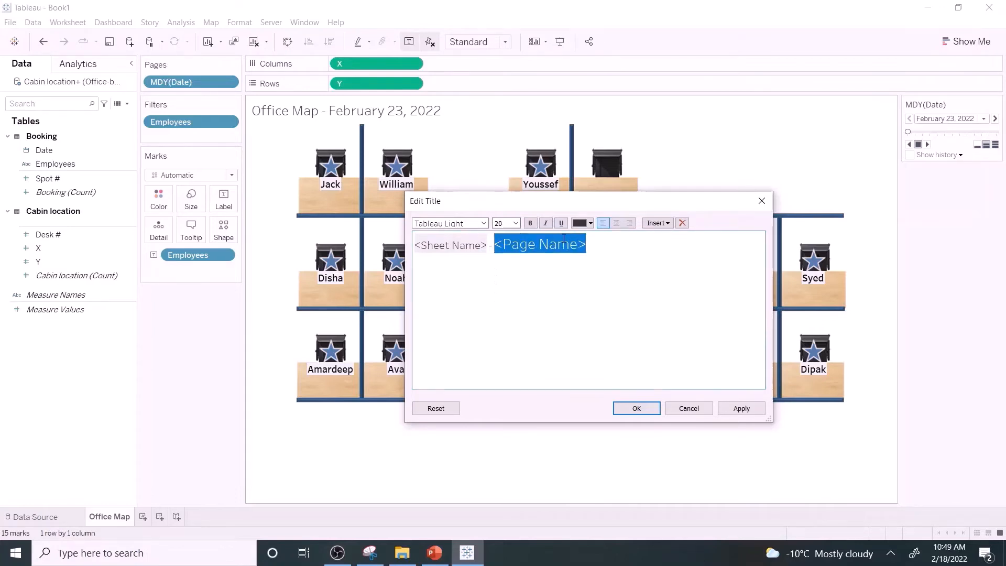
left_click(530, 223)
left_click(582, 224)
left_click(579, 296)
left_click(643, 413)
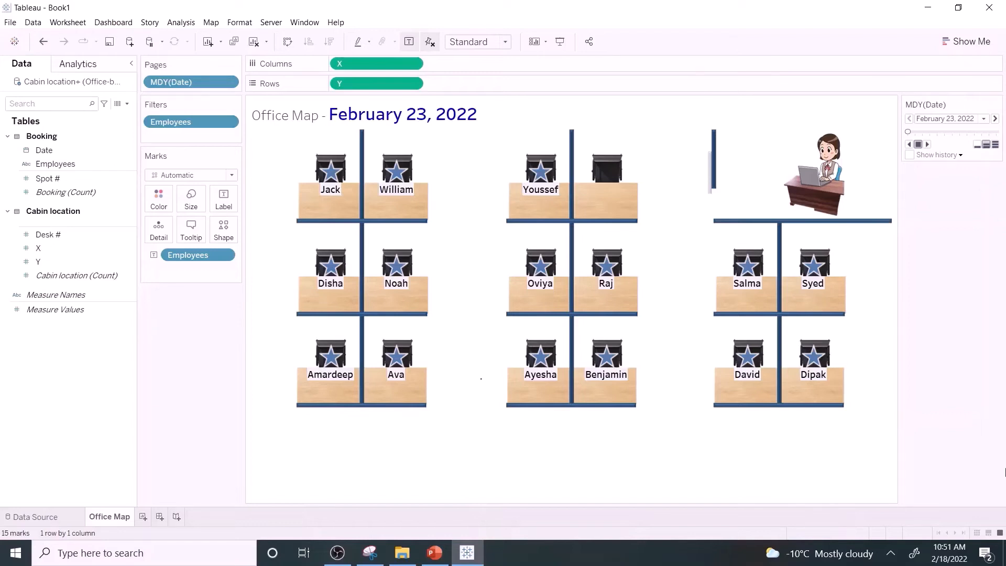
Step: Add the Project status table to the data model beside Booking and return to the Office Map sheet
left_click(47, 516)
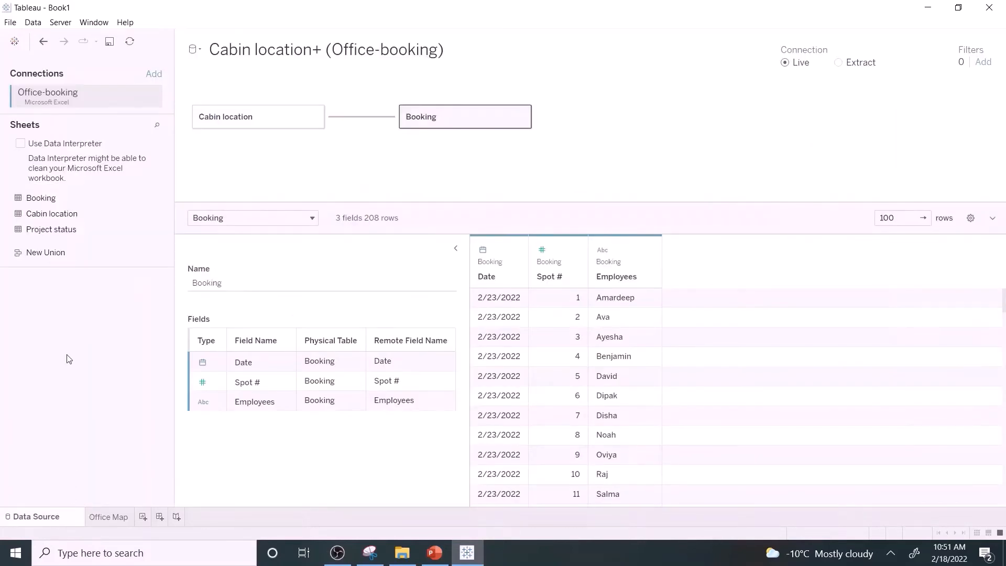
left_click_drag(68, 231, 639, 130)
left_click(103, 516)
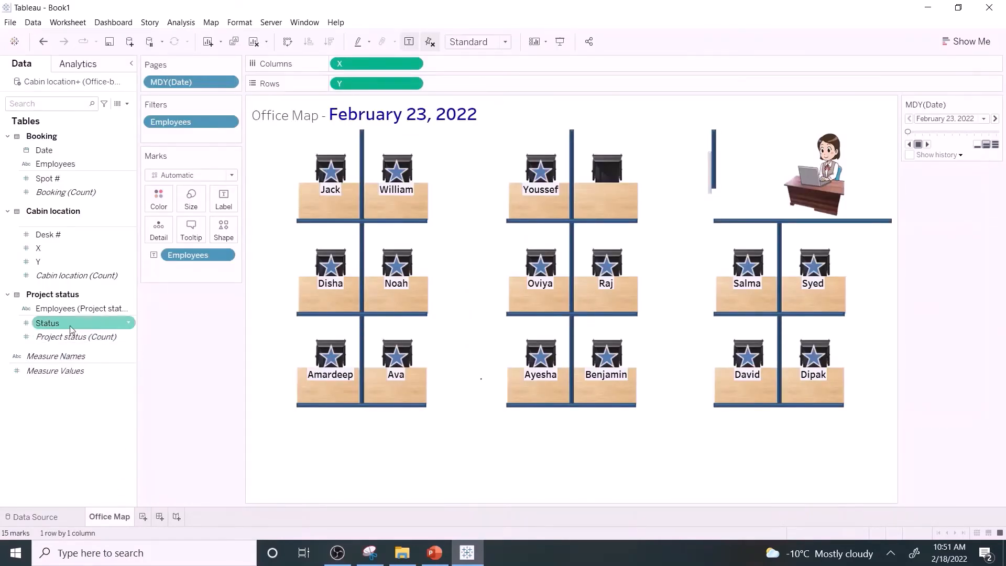
Step: Color the star marks by Status using a three-step red, yellow and green palette
left_click_drag(70, 325, 160, 198)
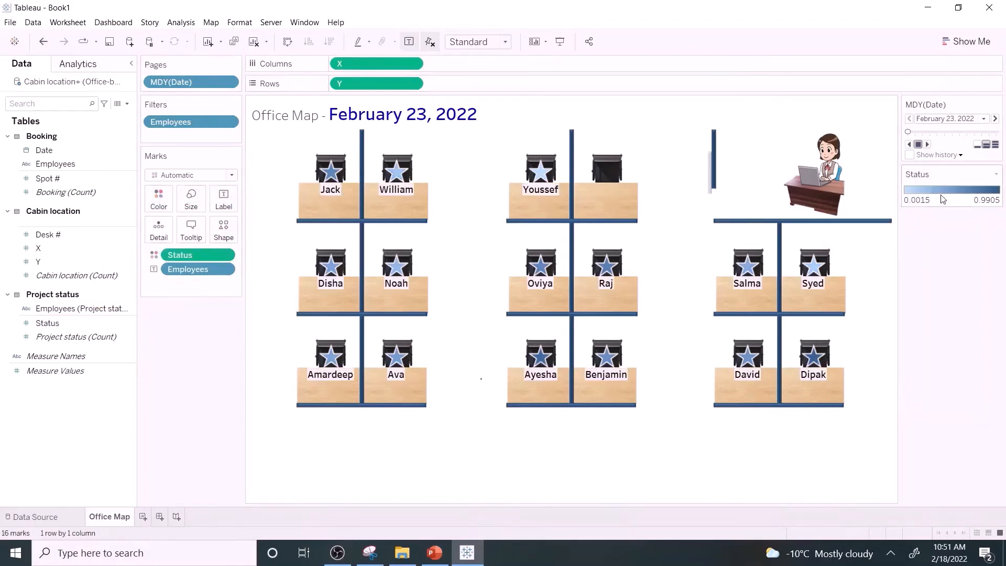
double_click(943, 199)
left_click(602, 227)
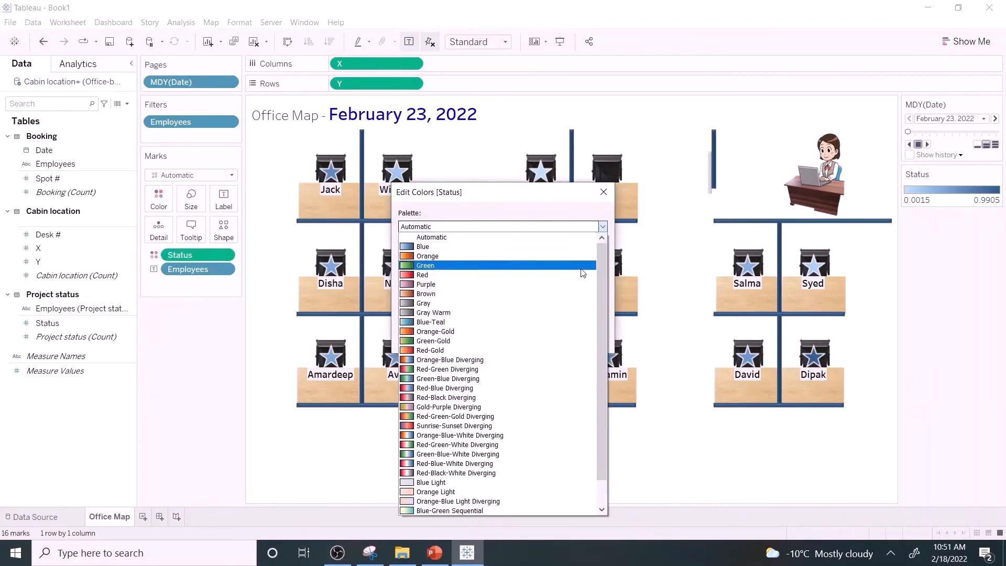
scroll(577, 393, "down", 3)
left_click(492, 489)
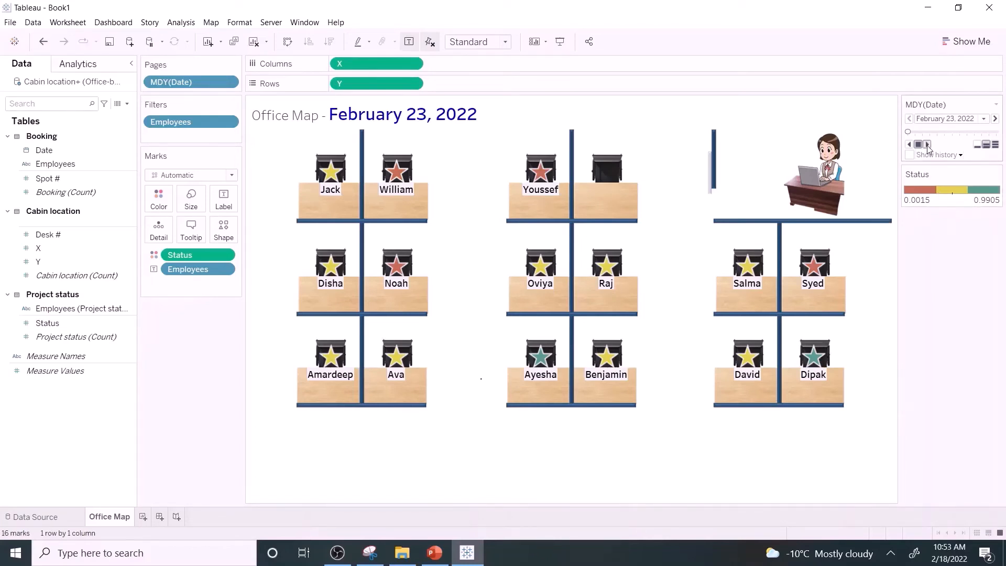
Step: Play the office map forward through the booking dates
left_click(927, 144)
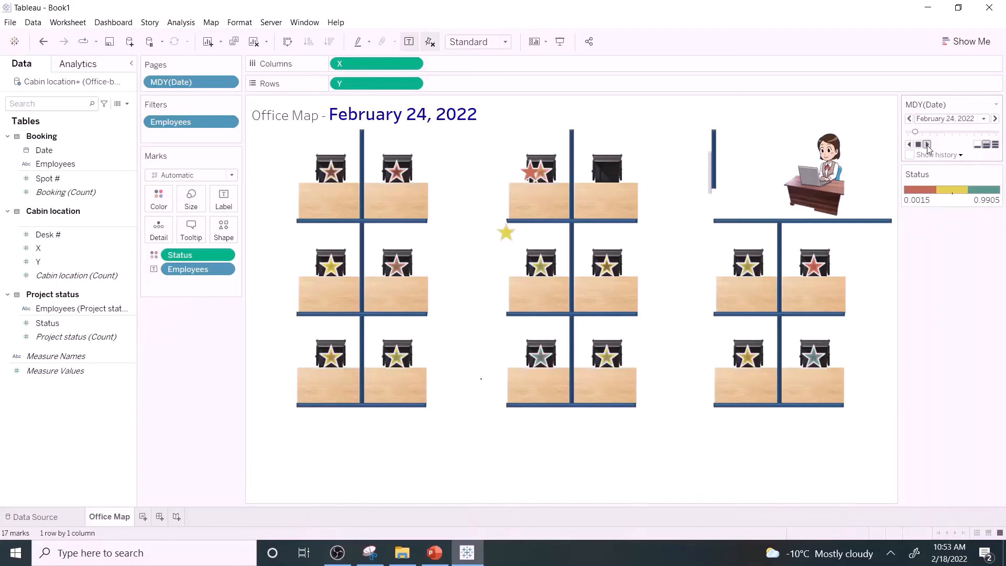